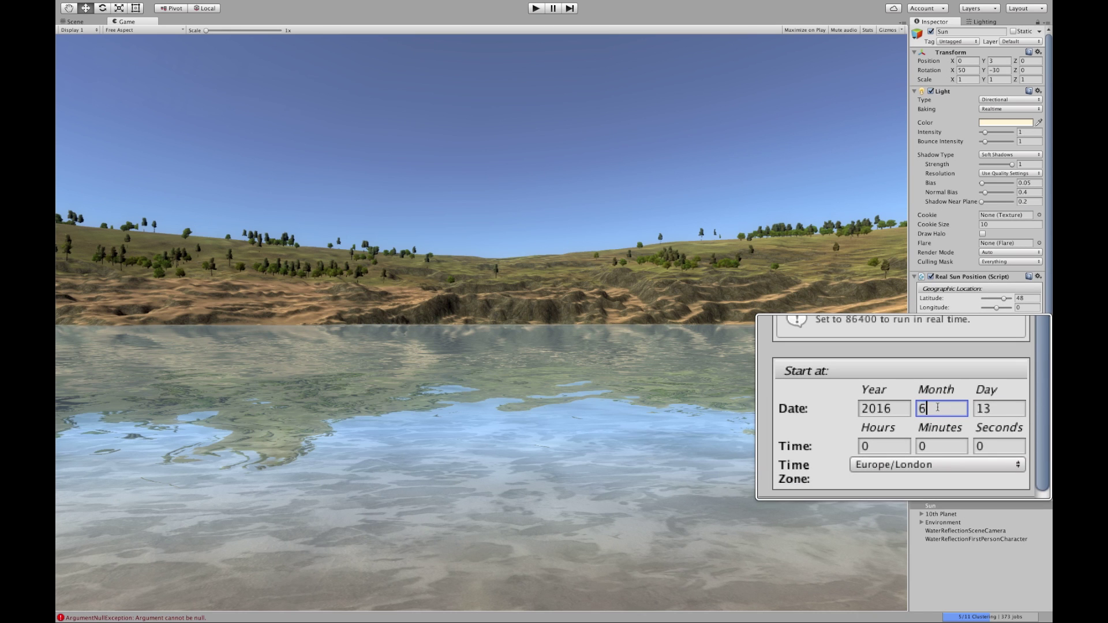
Attach the Real Sun Position script to the Sun light, then open the LatLong.net coordinate finder
{"action": "type", "text": "1024"}
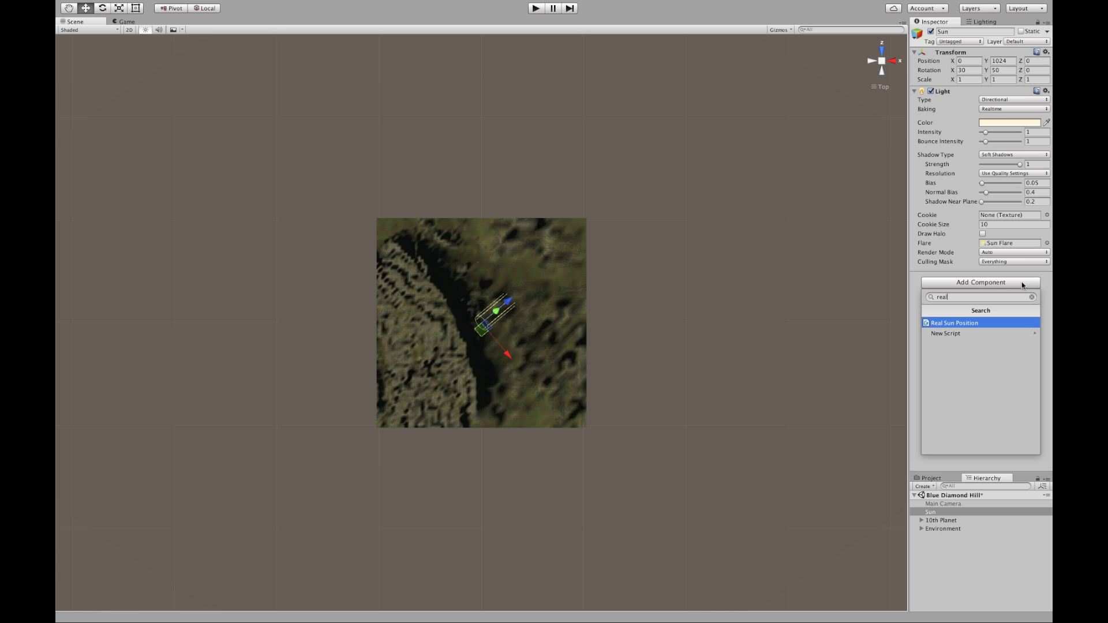
{"action": "left_click", "coordinate": [980, 325]}
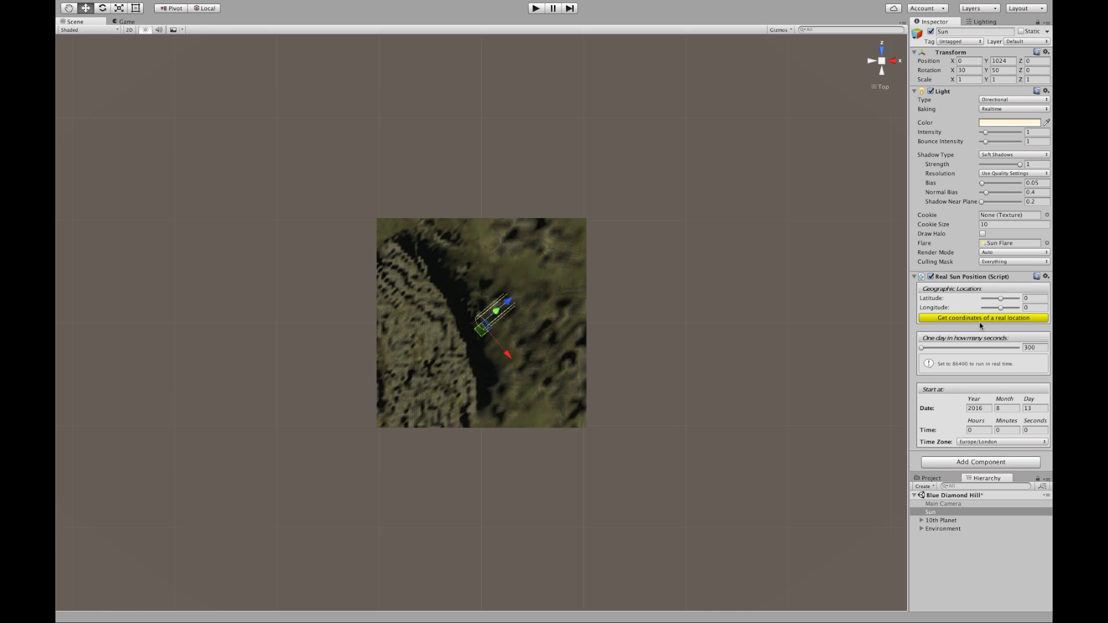
{"action": "left_click", "coordinate": [1030, 318]}
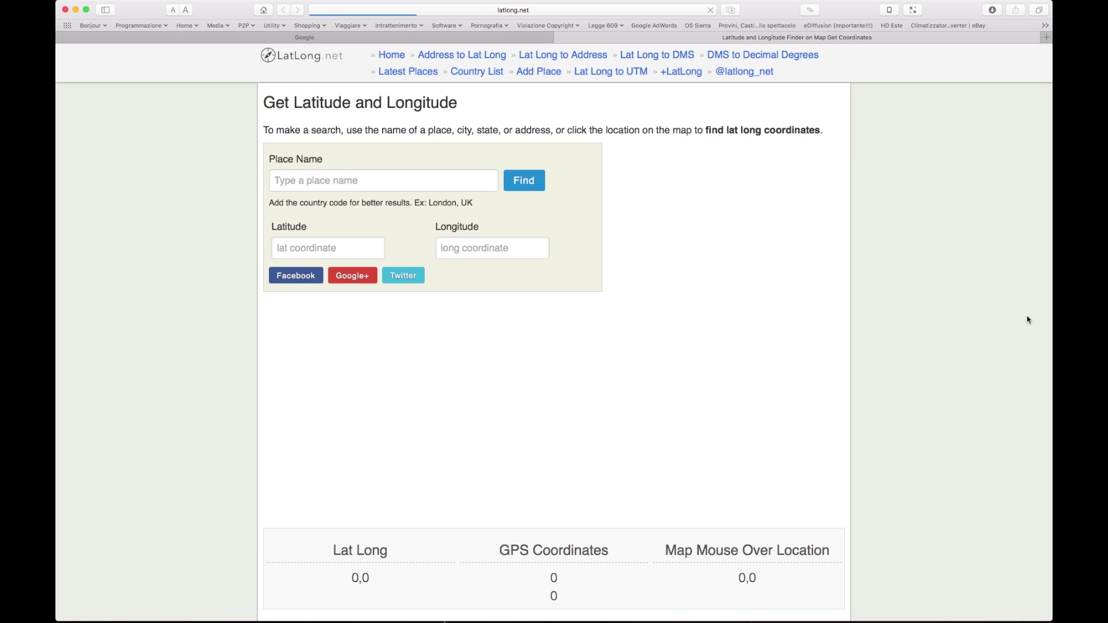
Search LatLong.net for 'blue diamond hill' and zoom the map out around its pin
{"action": "left_click", "coordinate": [330, 174]}
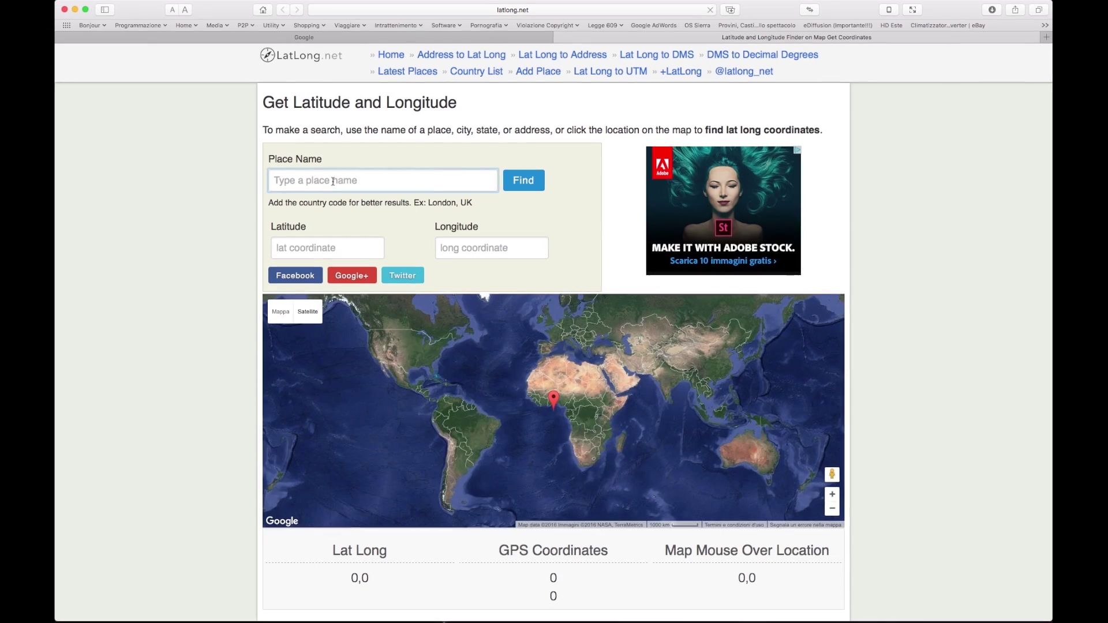
{"action": "type", "text": "blue diamo"}
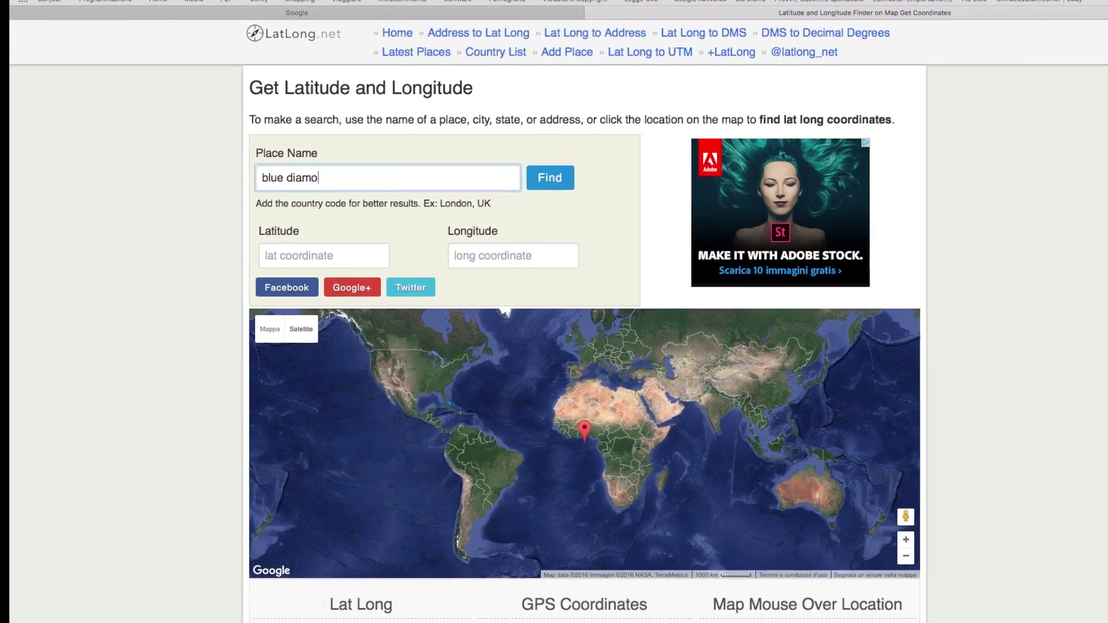
{"action": "type", "text": "nd hill"}
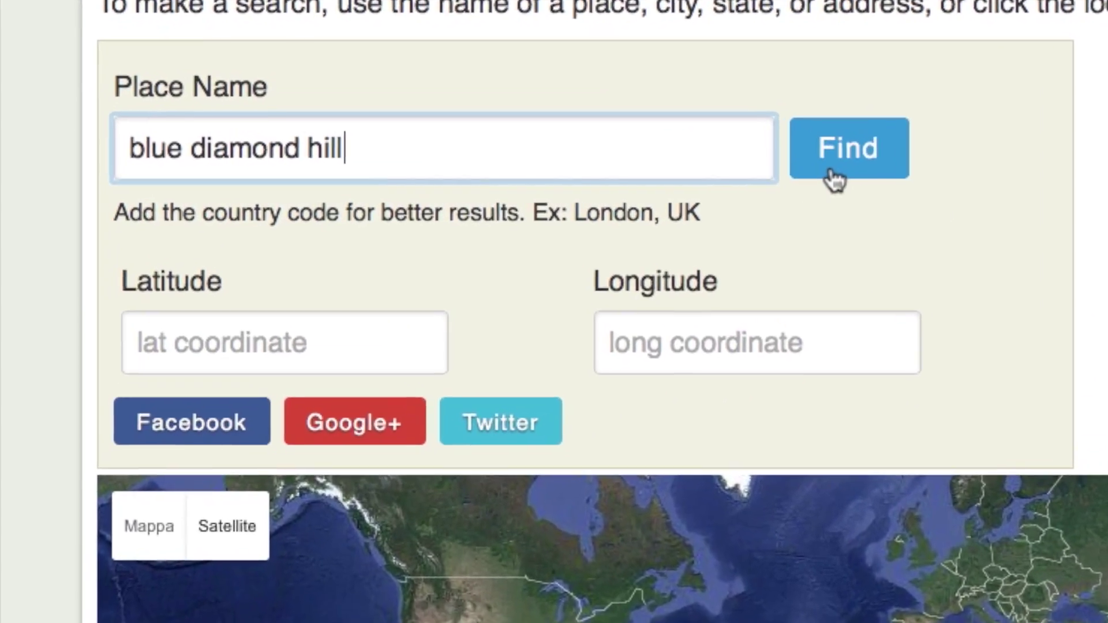
{"action": "left_click", "coordinate": [673, 180]}
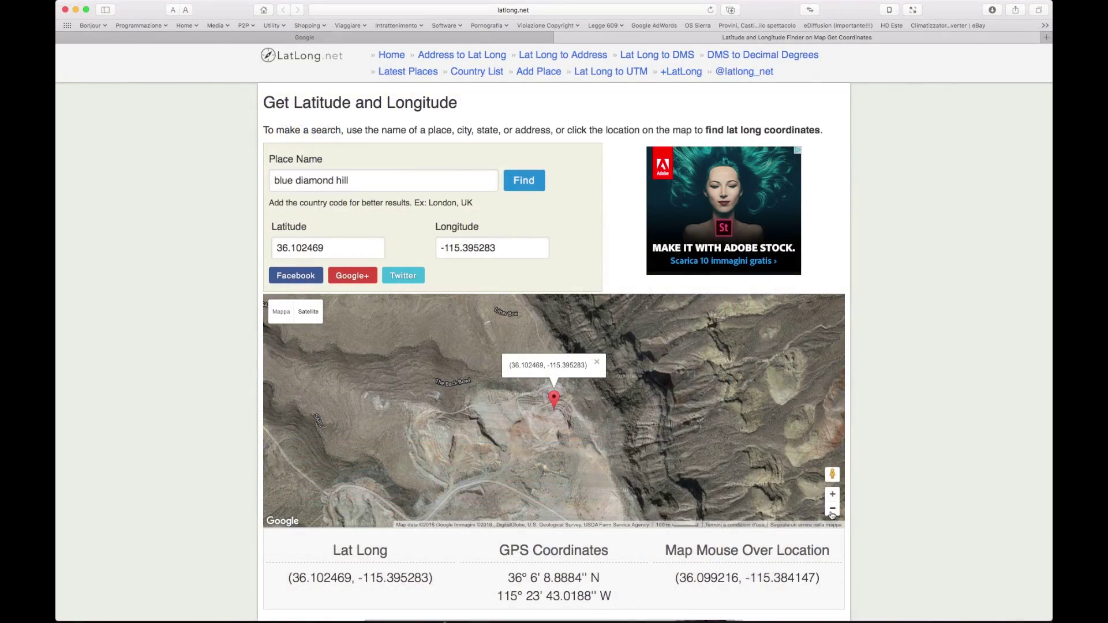
{"action": "left_click", "coordinate": [832, 509]}
{"action": "left_click", "coordinate": [832, 509]}
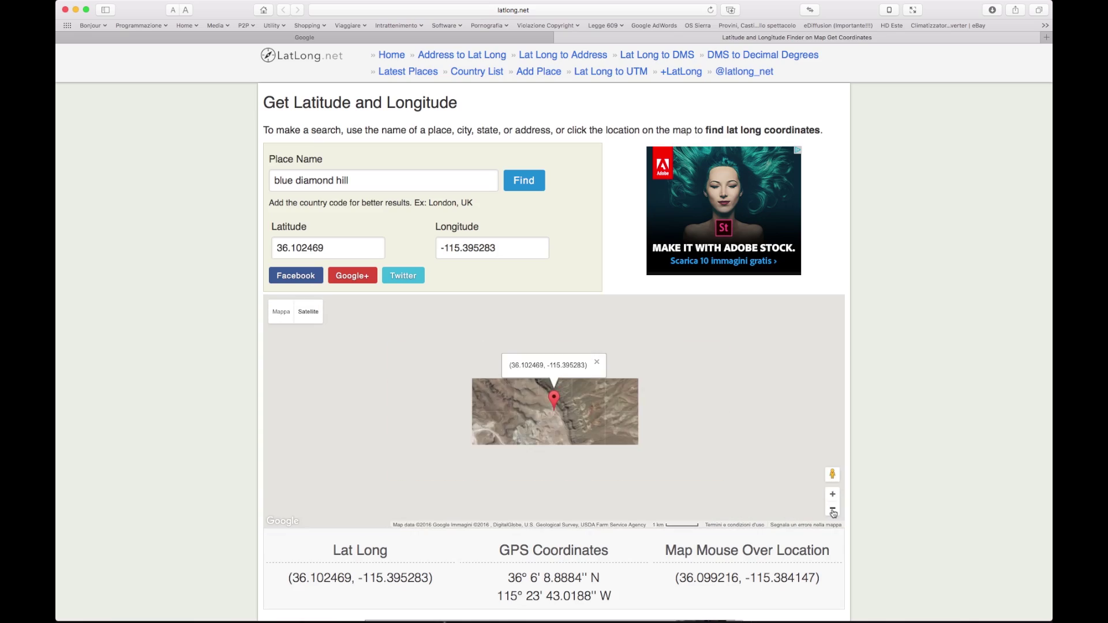
{"action": "left_click", "coordinate": [832, 509]}
{"action": "left_click", "coordinate": [832, 509]}
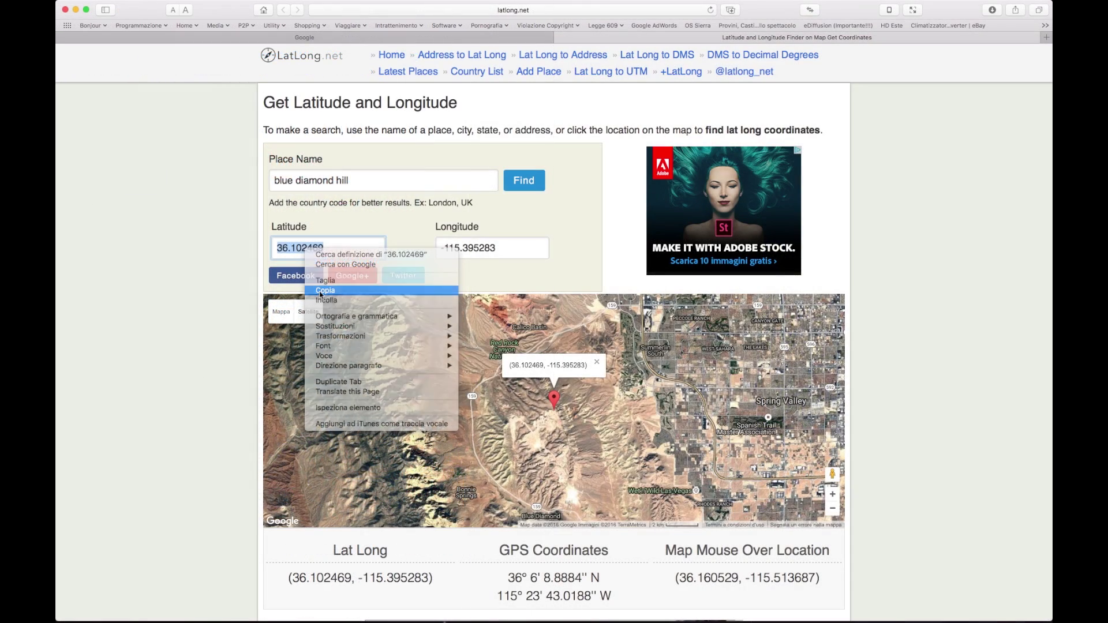
Copy the latitude 36.102469 and longitude -115.395283 for the Sun script
{"action": "left_click", "coordinate": [320, 295]}
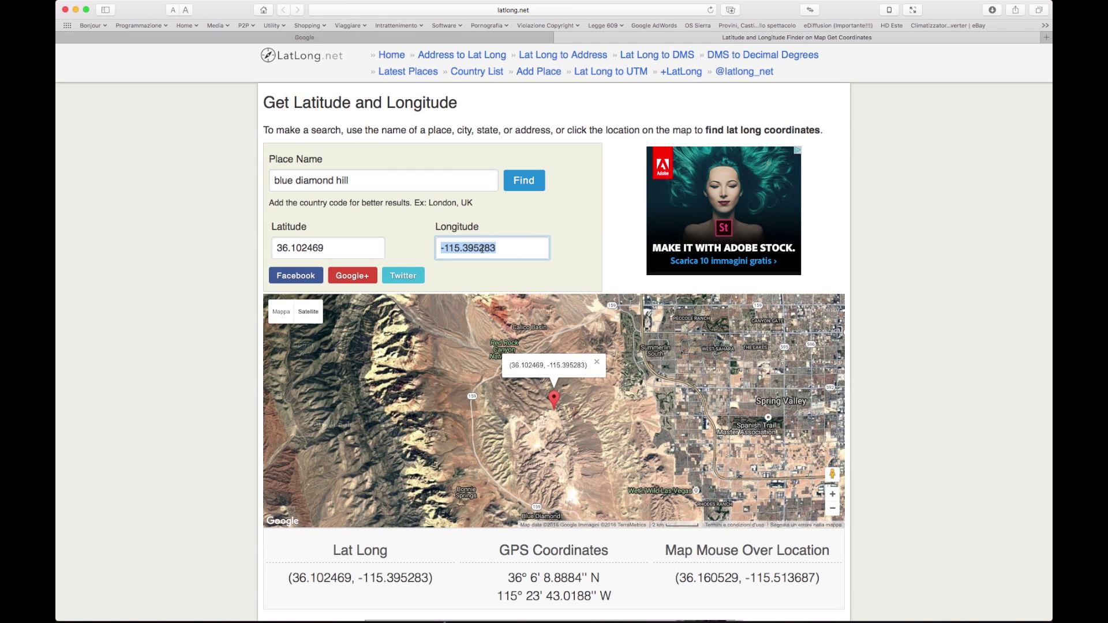
{"action": "right_click", "coordinate": [482, 248]}
{"action": "left_click", "coordinate": [502, 289]}
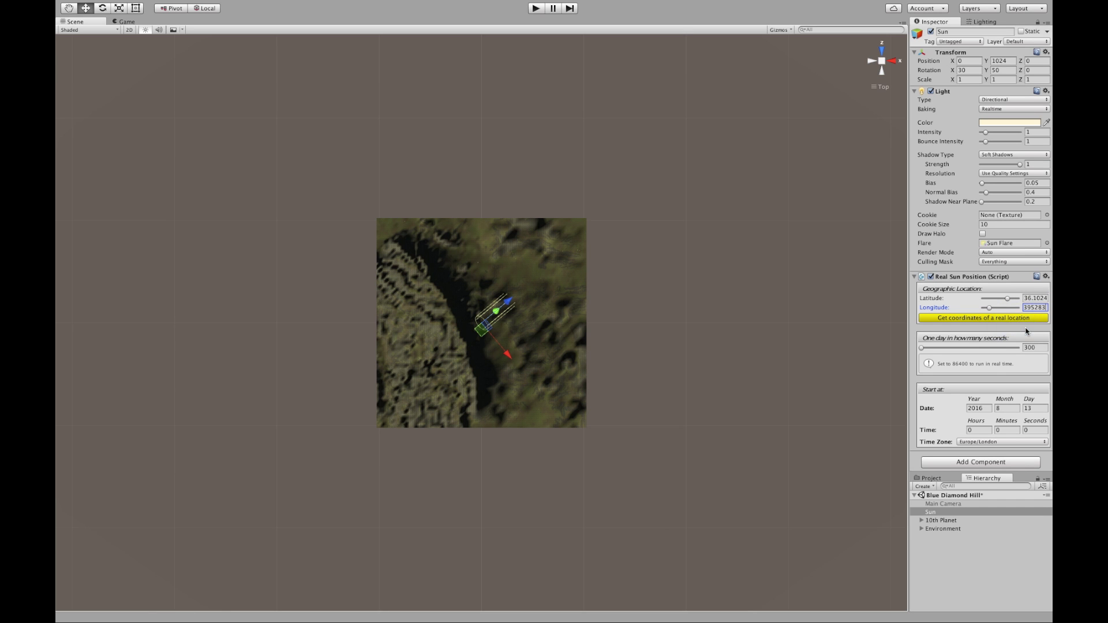
Set a 60-second day, a 25 December 2016 start date and the America/Los_Angeles time zone
{"action": "left_click", "coordinate": [1035, 348]}
{"action": "type", "text": "6"}
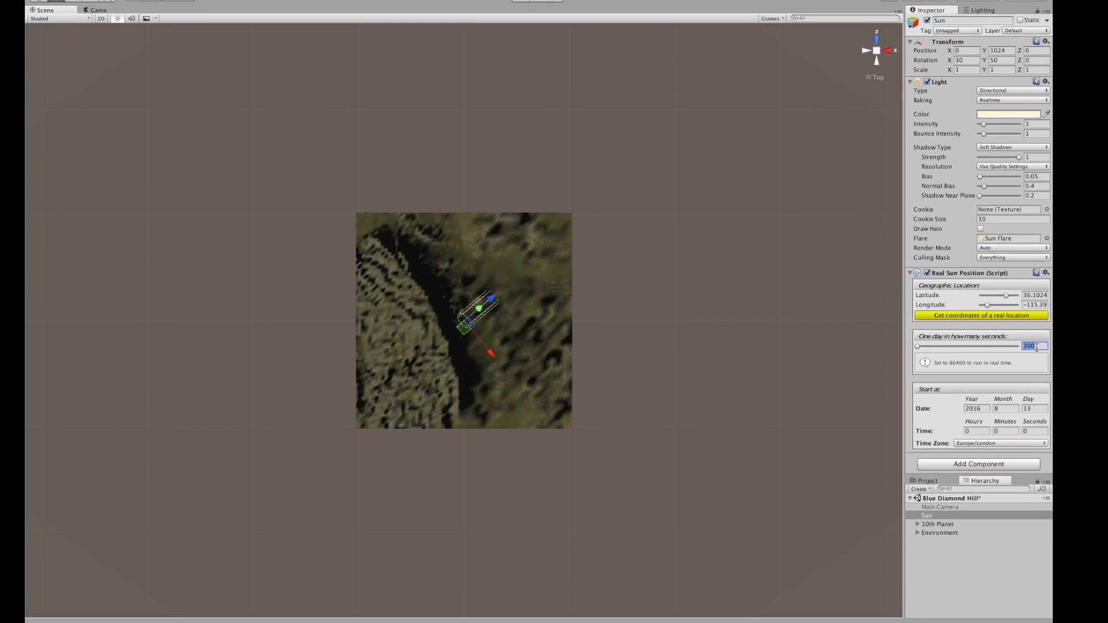
{"action": "type", "text": "0"}
{"action": "left_click", "coordinate": [977, 411]}
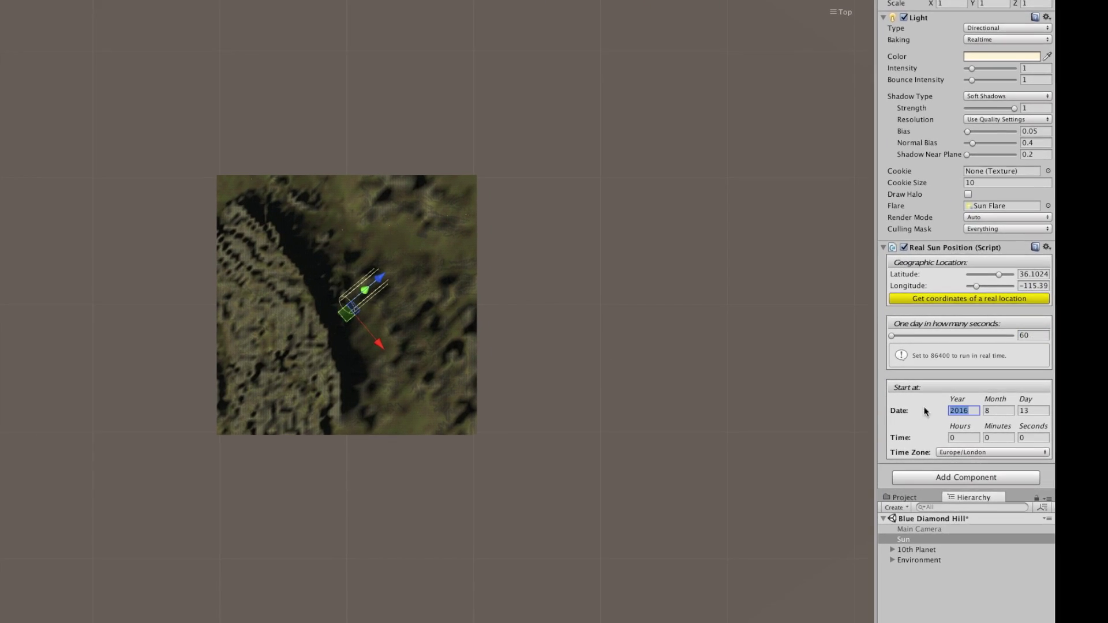
{"action": "key", "text": "Tab"}
{"action": "type", "text": "12"}
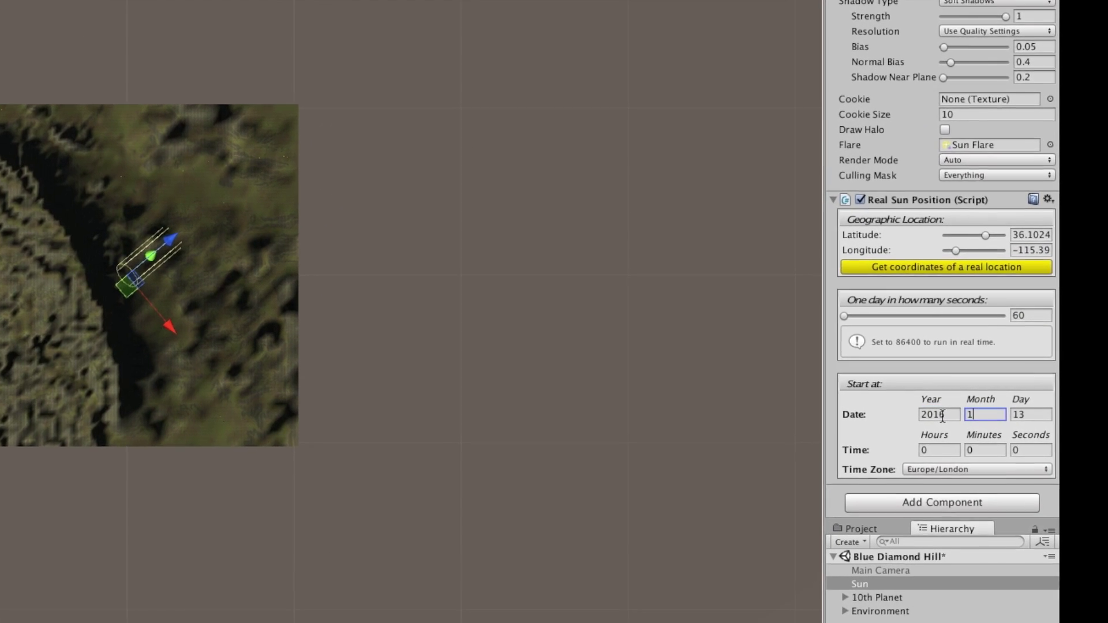
{"action": "key", "text": "Tab"}
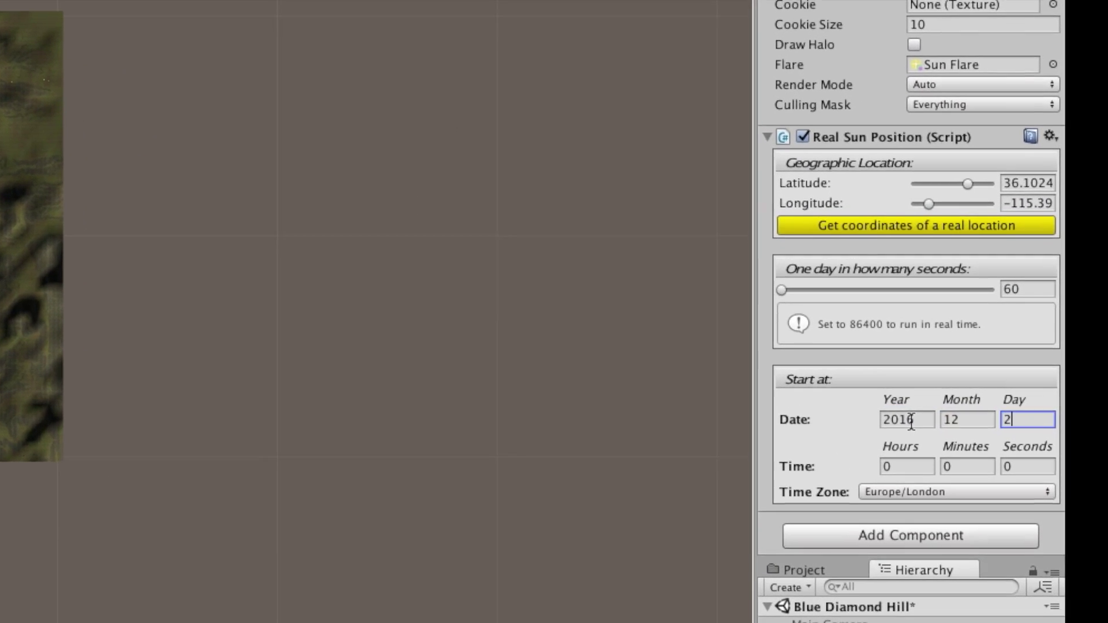
{"action": "type", "text": "25"}
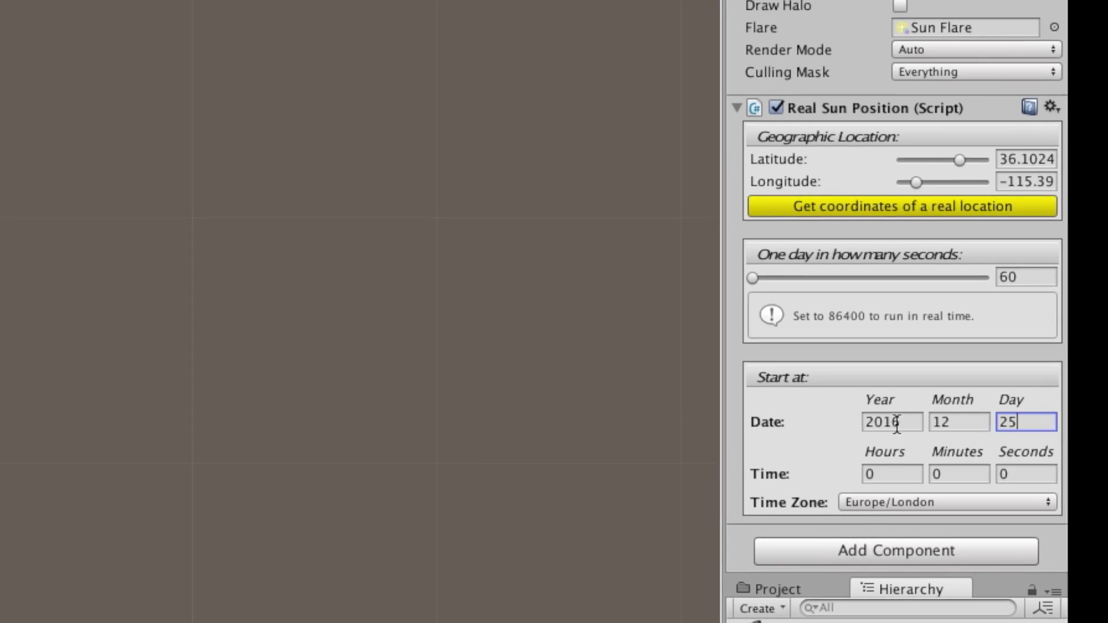
{"action": "key", "text": "Tab"}
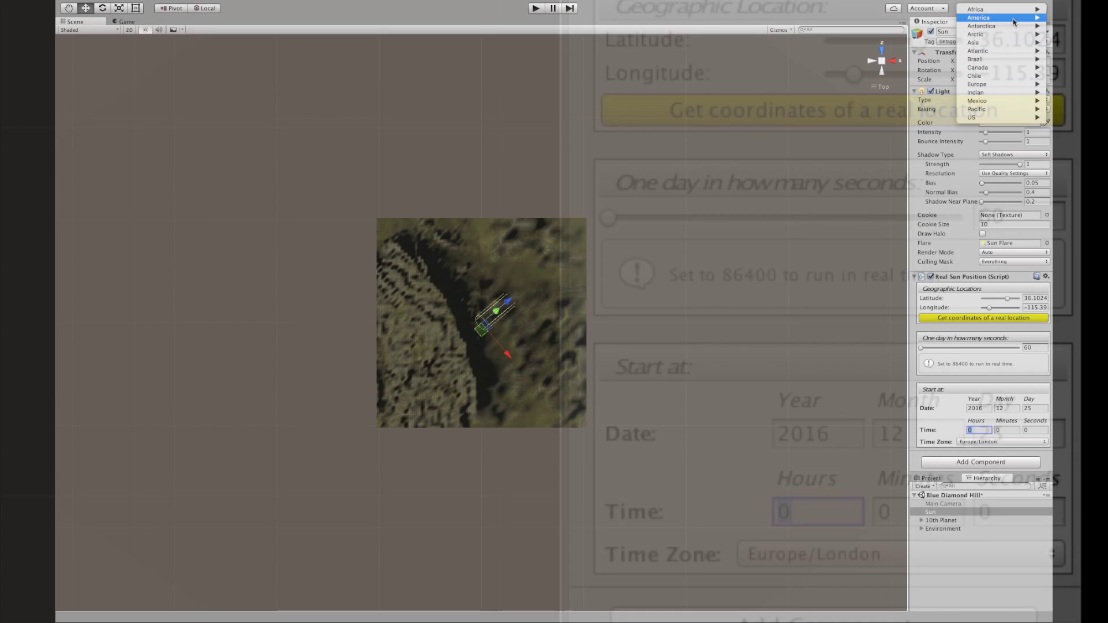
{"action": "mouse_move", "coordinate": [1014, 17]}
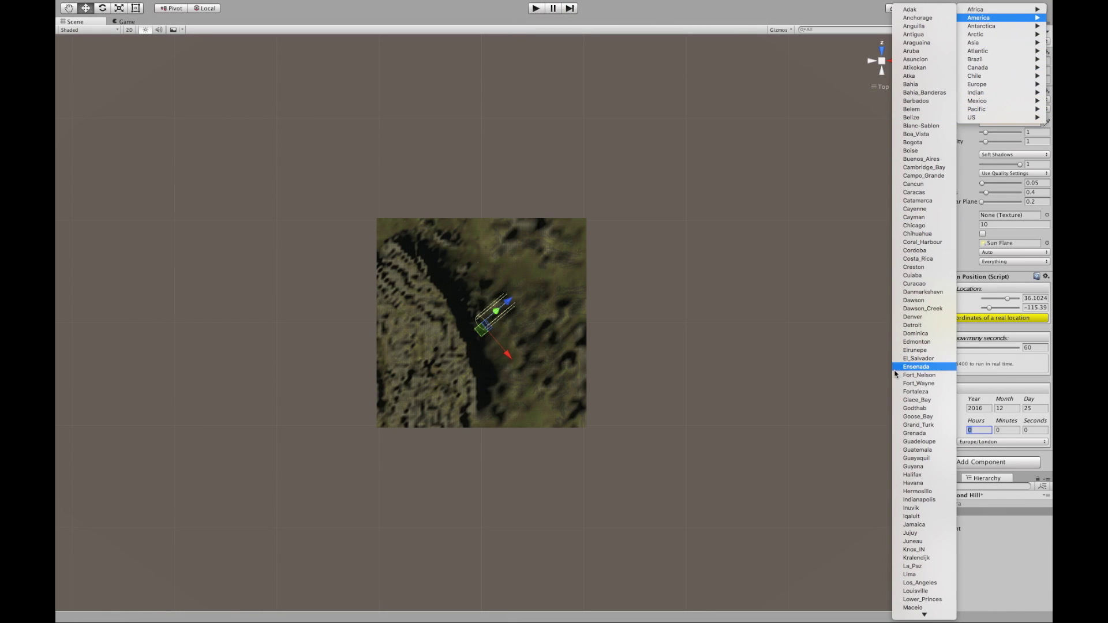
{"action": "left_click", "coordinate": [910, 584]}
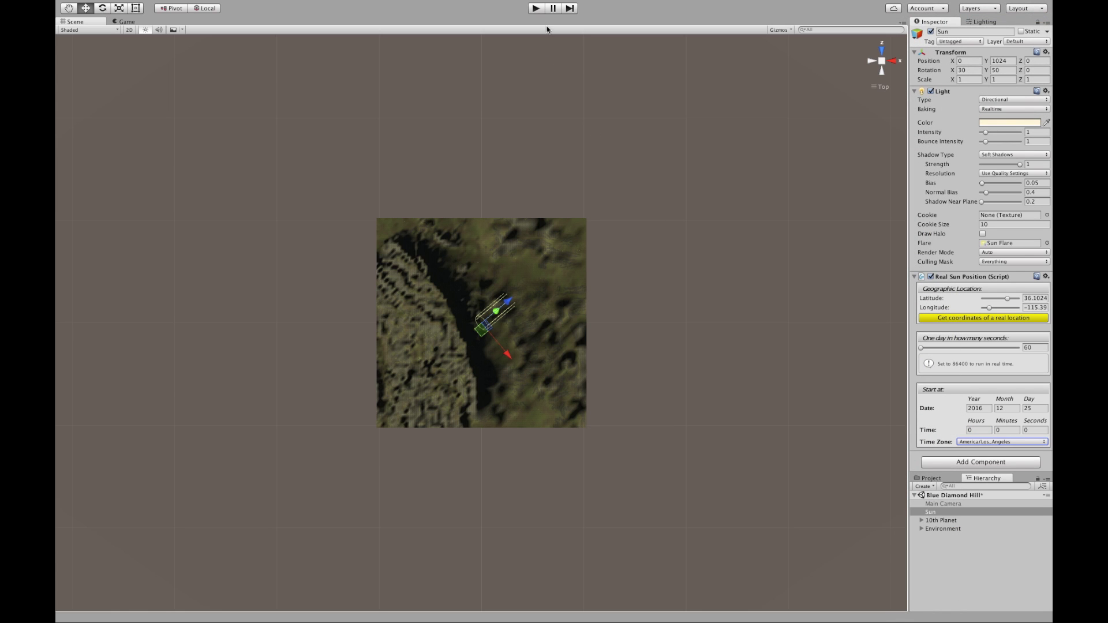
Play the scene and let the sun set, reaching 19:37:17 on 25 December 2016
{"action": "left_click", "coordinate": [536, 11]}
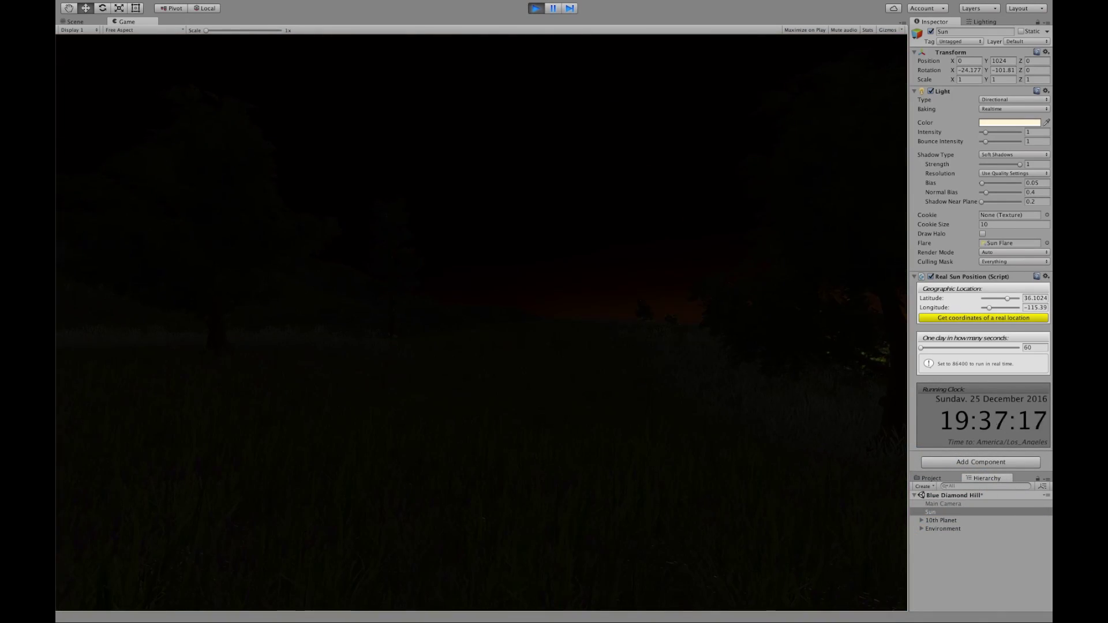
Find St Petersburg's coordinates on LatLong.net and paste its latitude 59.9342 into the Sun script
{"action": "type", "text": "st petersbourg"}
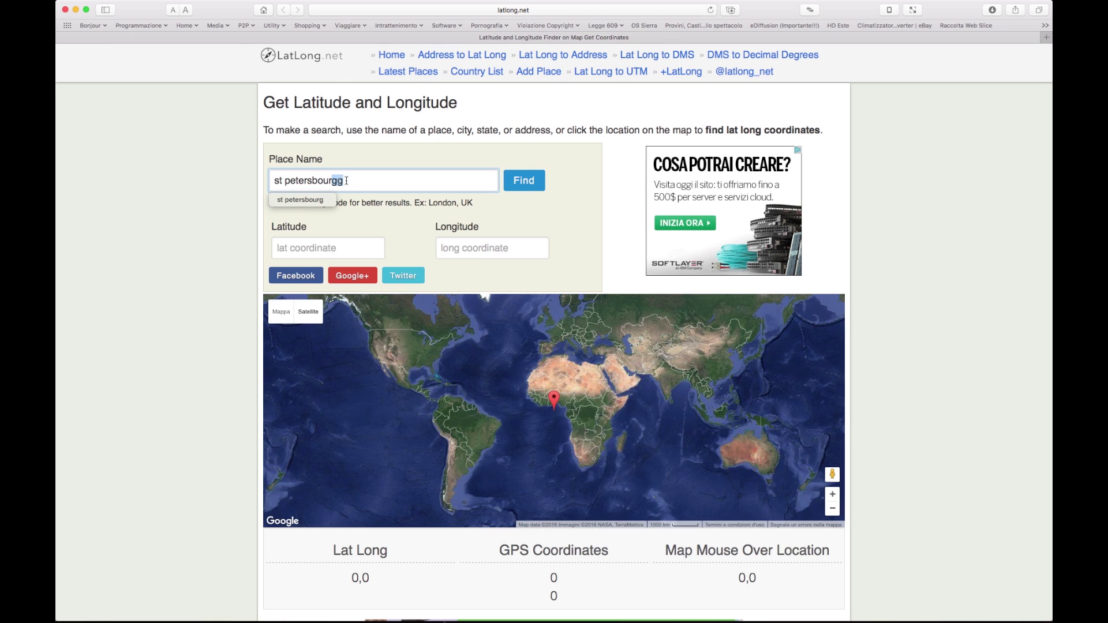
{"action": "left_click", "coordinate": [529, 182]}
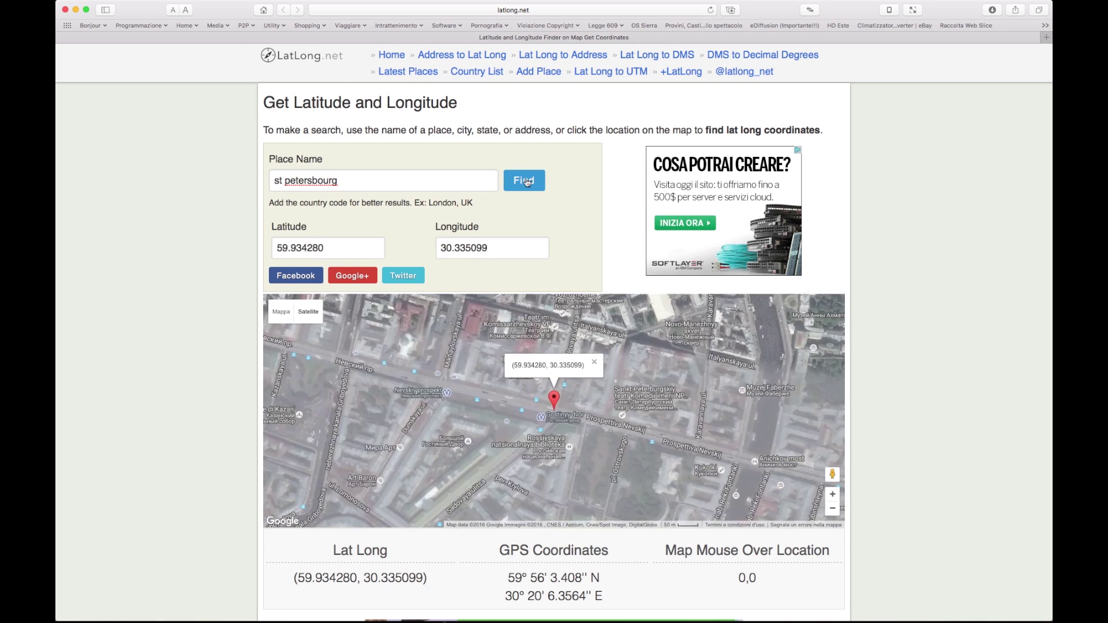
{"action": "right_click", "coordinate": [276, 250]}
{"action": "left_click", "coordinate": [312, 284]}
{"action": "key", "text": "super+Tab"}
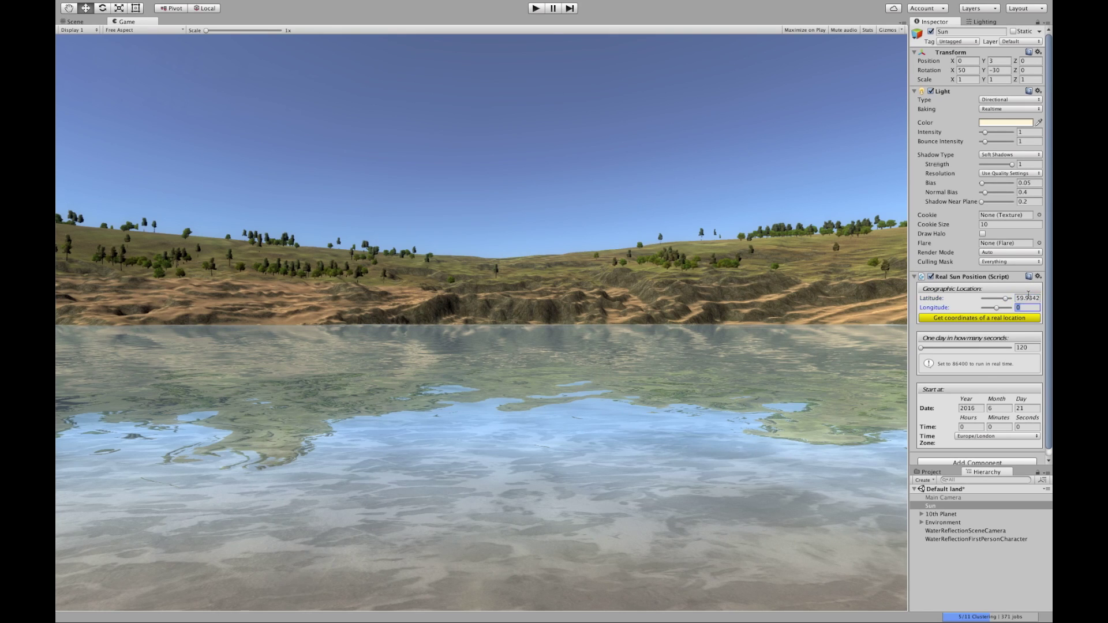
Copy St Petersburg's longitude 30.335099 into the Sun script and start the scene to test
{"action": "key", "text": "super+Tab"}
{"action": "right_click", "coordinate": [457, 247]}
{"action": "left_click", "coordinate": [465, 282]}
{"action": "key", "text": "super+Tab"}
{"action": "left_click", "coordinate": [534, 8]}
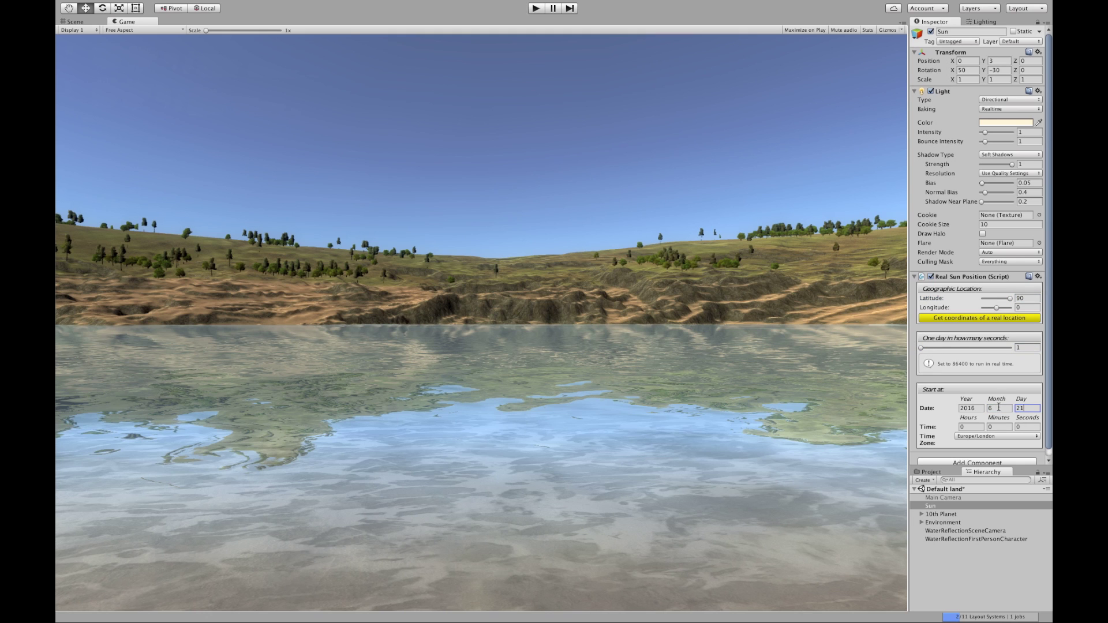
Play the scene with the one-second day, racing the sun clock to 09 July 2016
{"action": "left_click", "coordinate": [536, 8]}
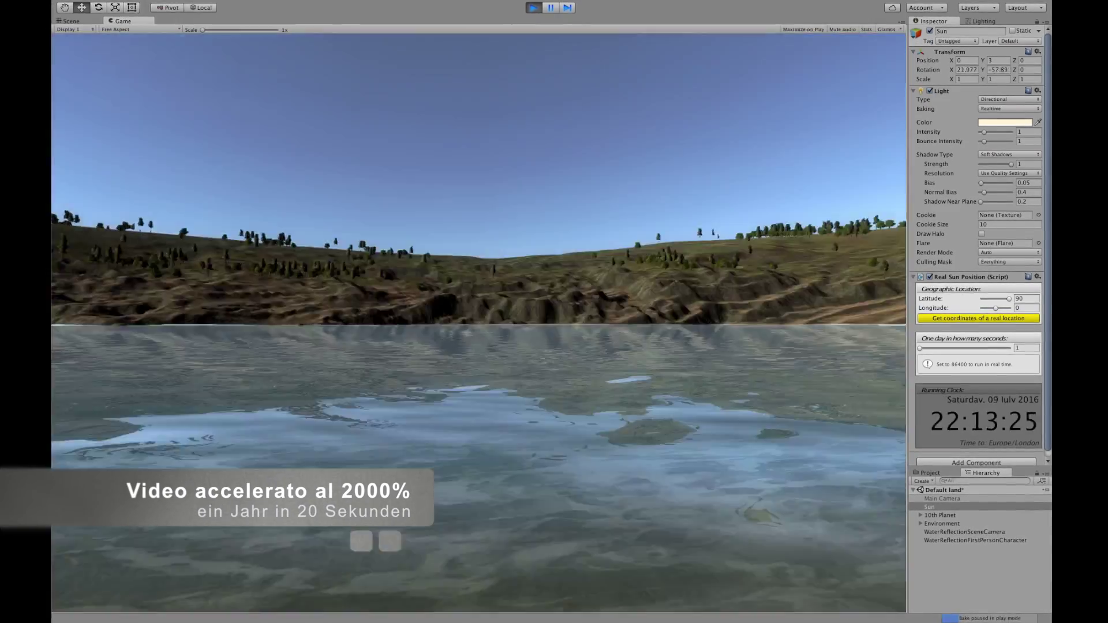